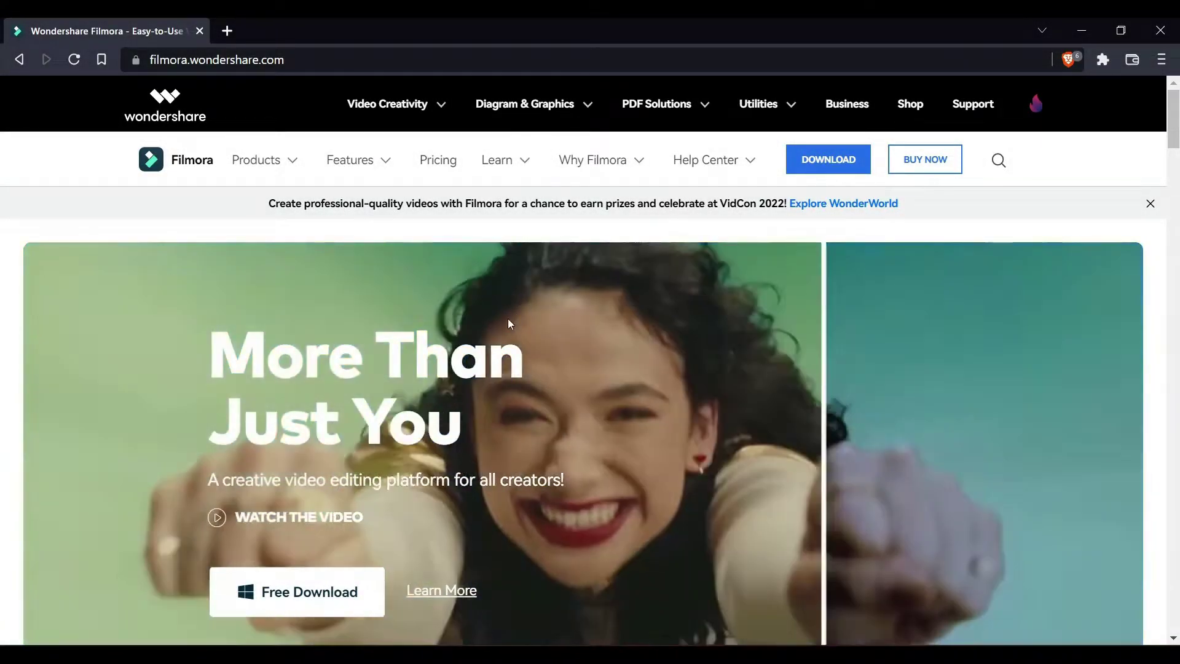
Download the Filmora installer in Brave, keep the file, and run it to install Filmora.
scroll(433, 397, down, 3)
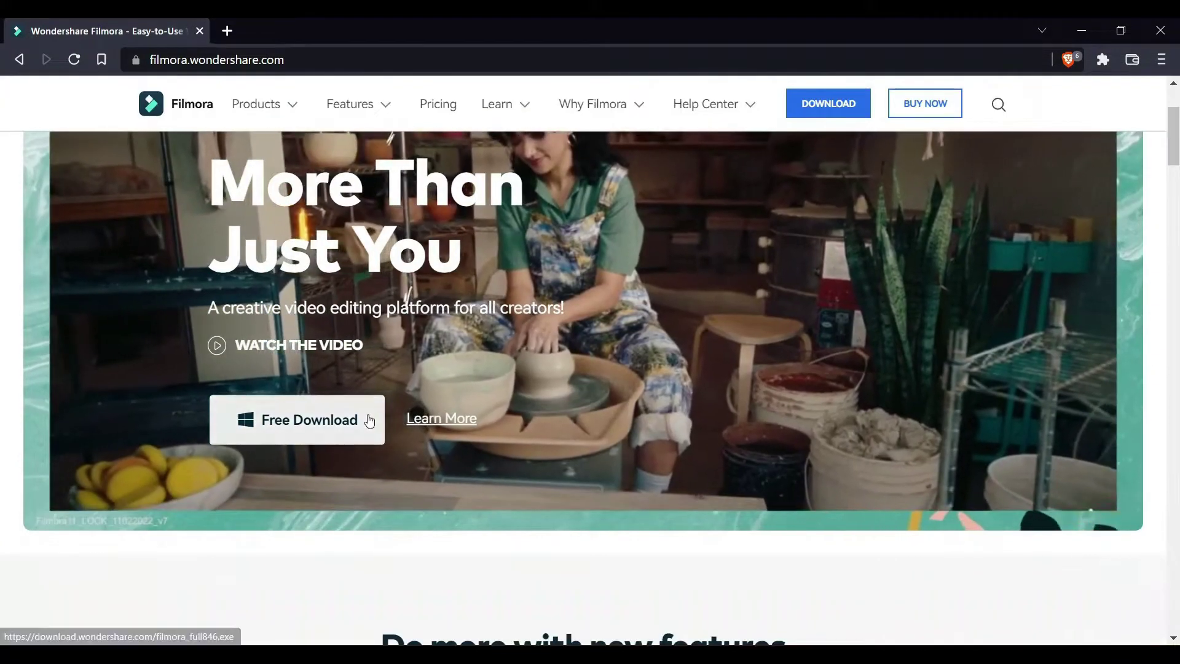
scroll(356, 455, up, 1)
click(342, 513)
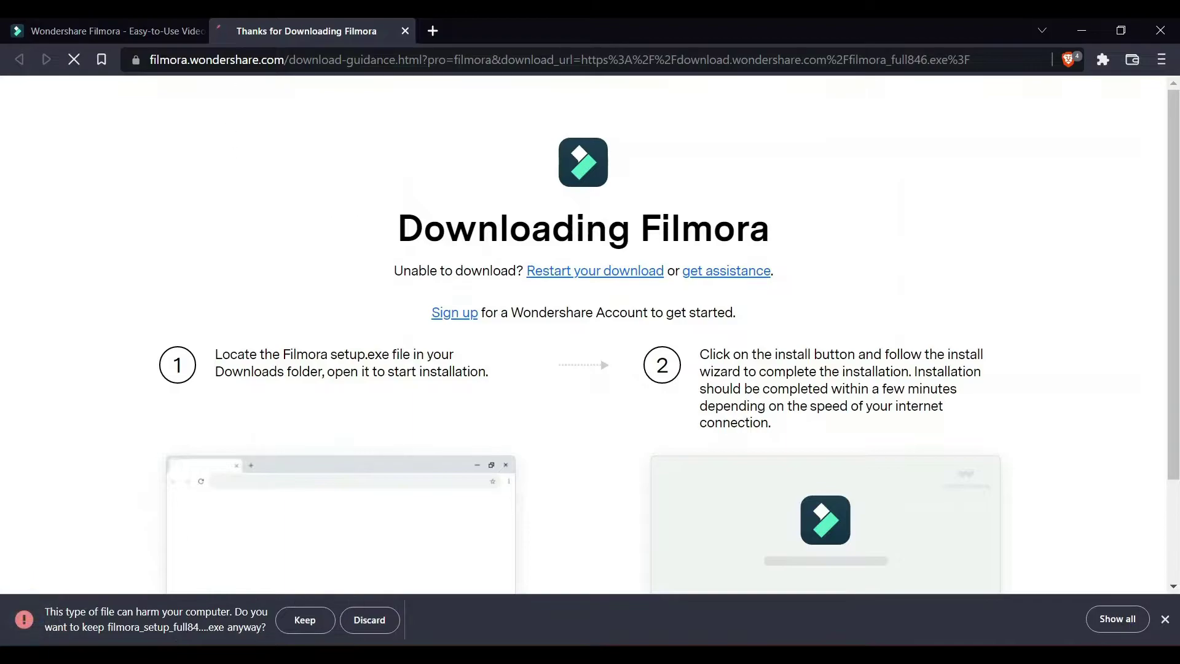
click(306, 620)
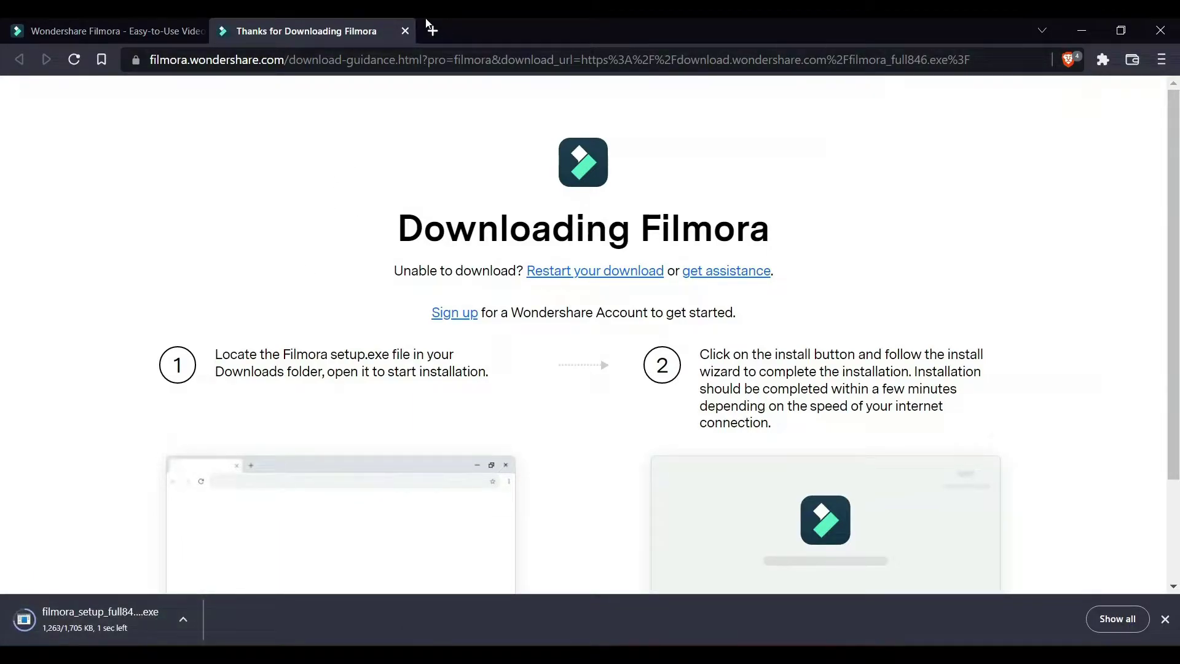
click(405, 31)
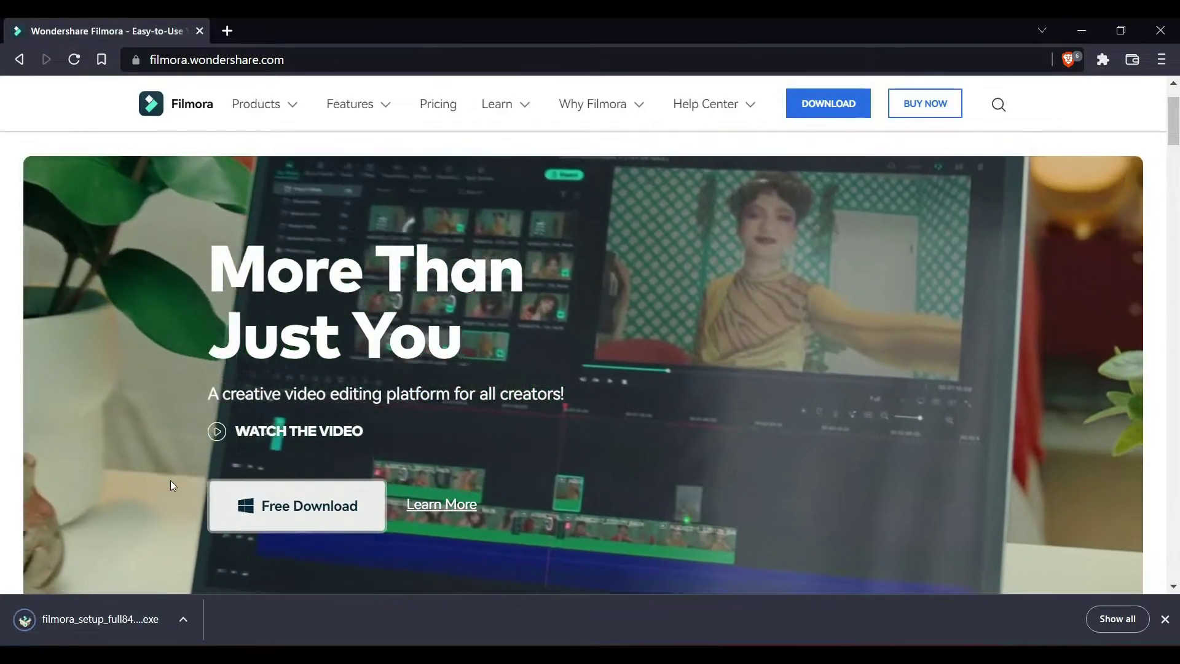
click(131, 608)
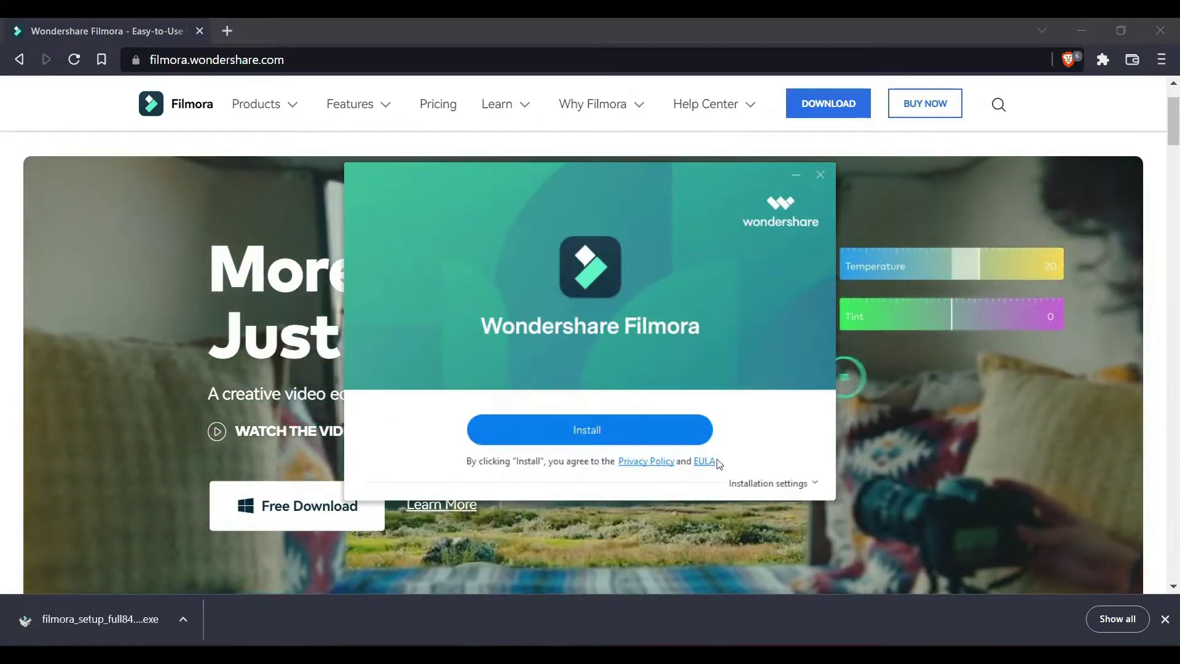
click(651, 424)
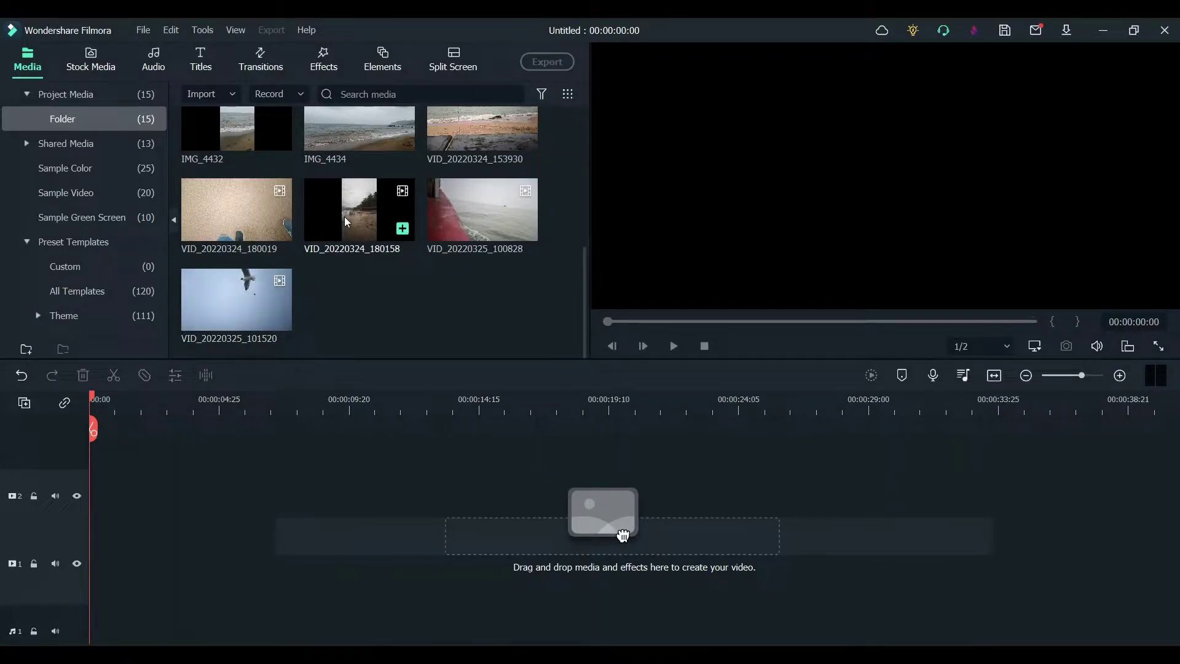
Place VID_20220324_180158 at the start of track 2 and preview its playback.
drag(345, 216, 244, 375)
drag(195, 417, 94, 485)
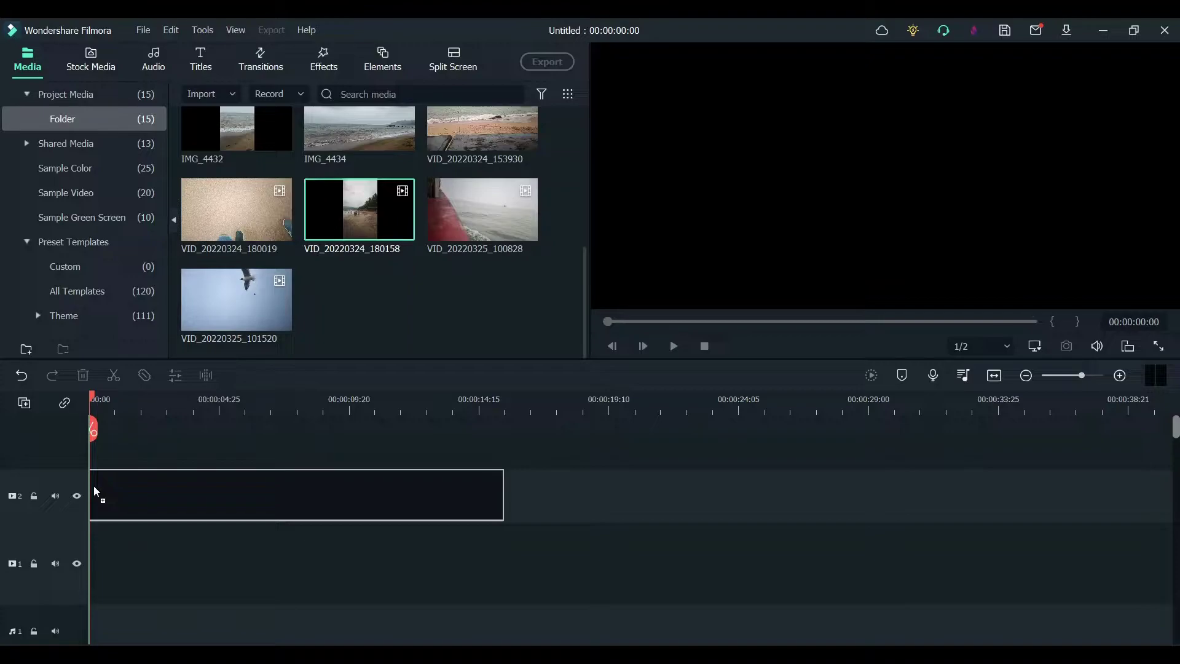
key(space)
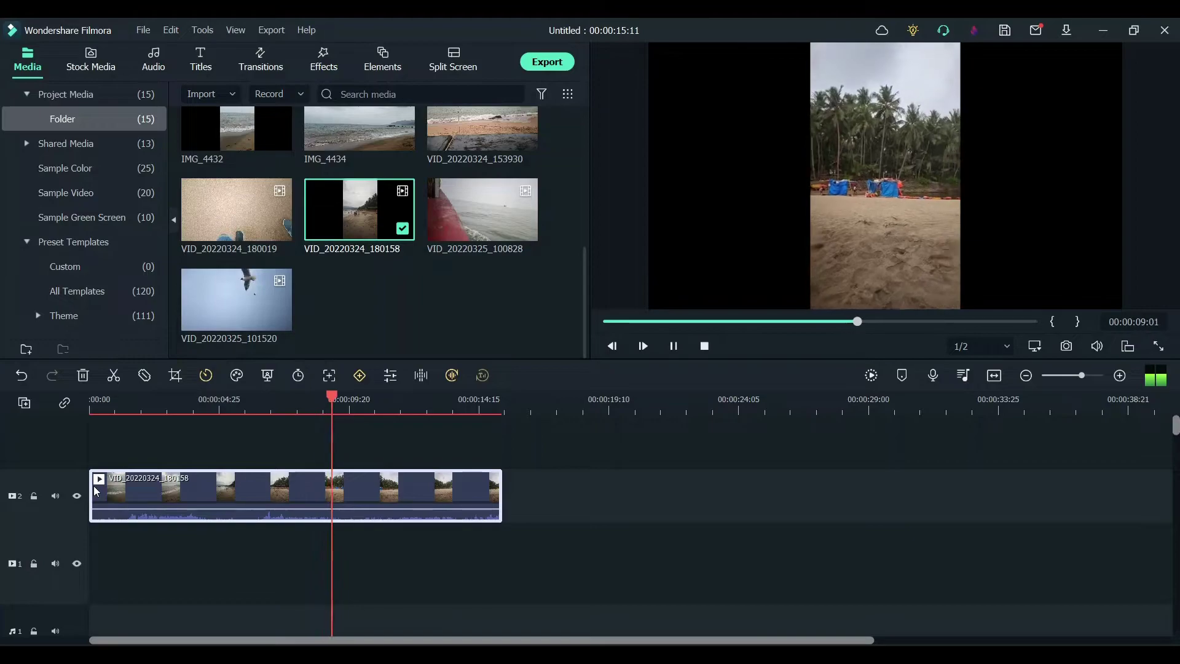
key(space)
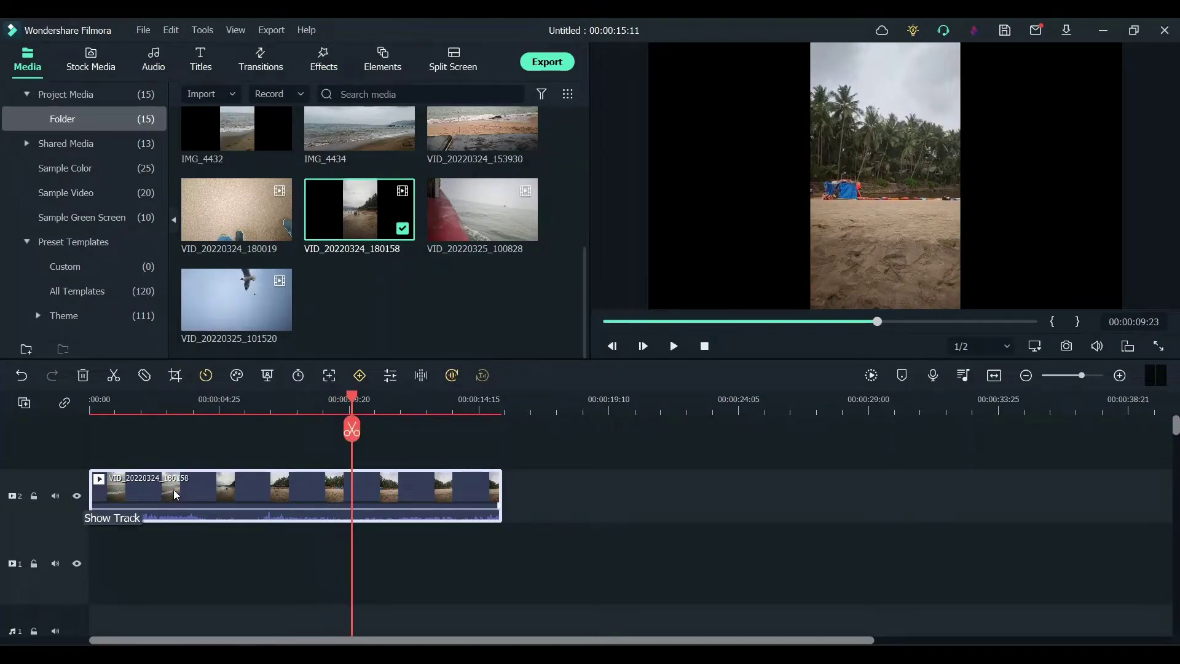
Enable Wind Removal in the audio settings of the VID_20220324_180158 timeline clip.
double_click(202, 482)
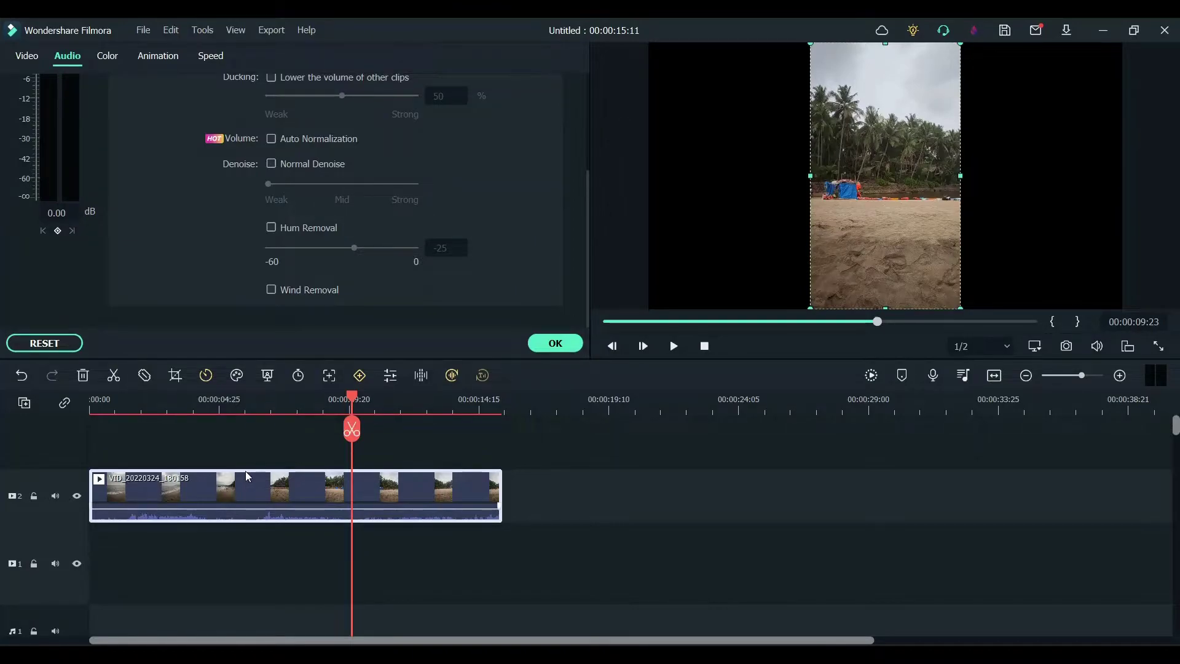
click(27, 57)
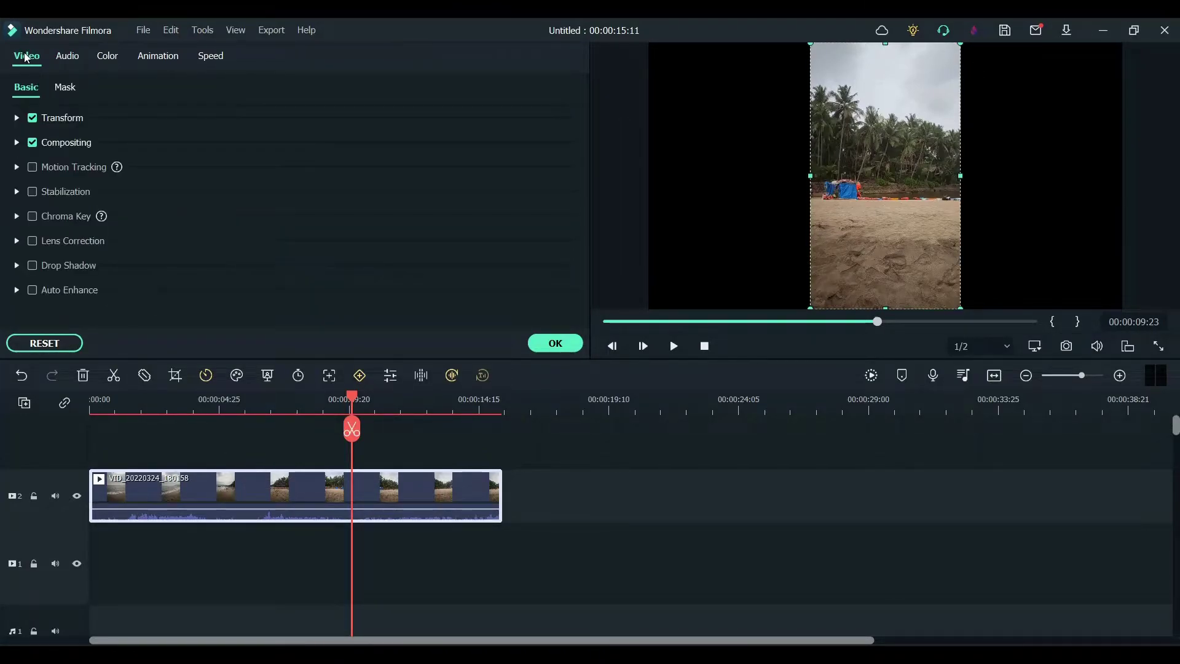
click(75, 57)
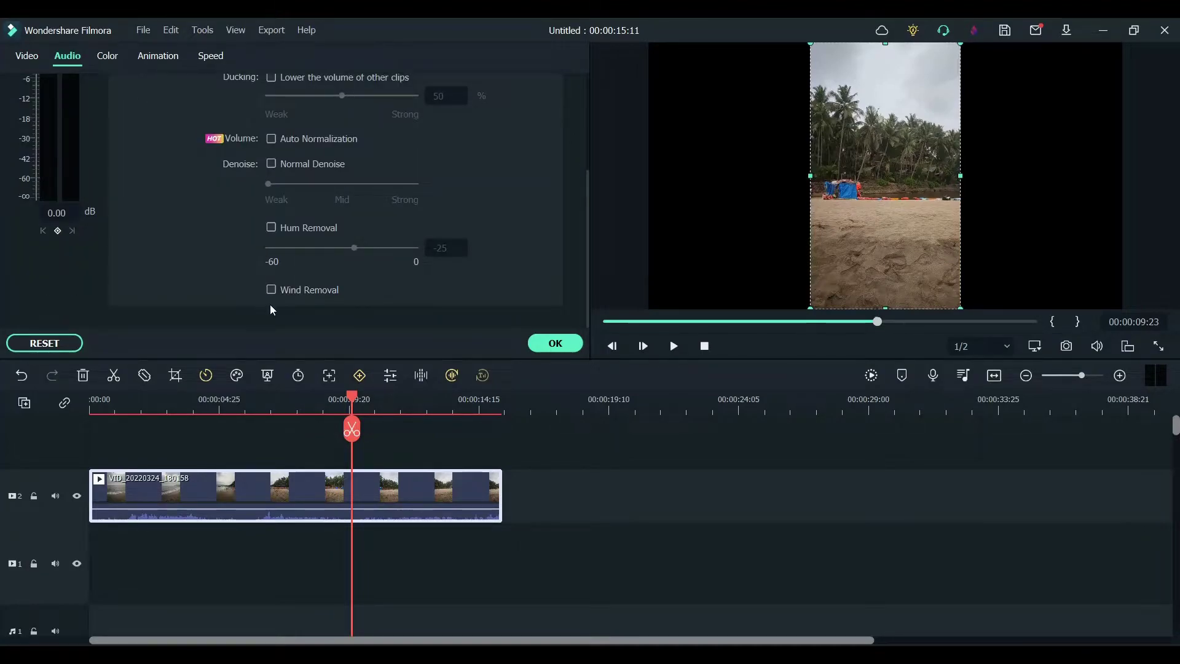
scroll(260, 260, up, 5)
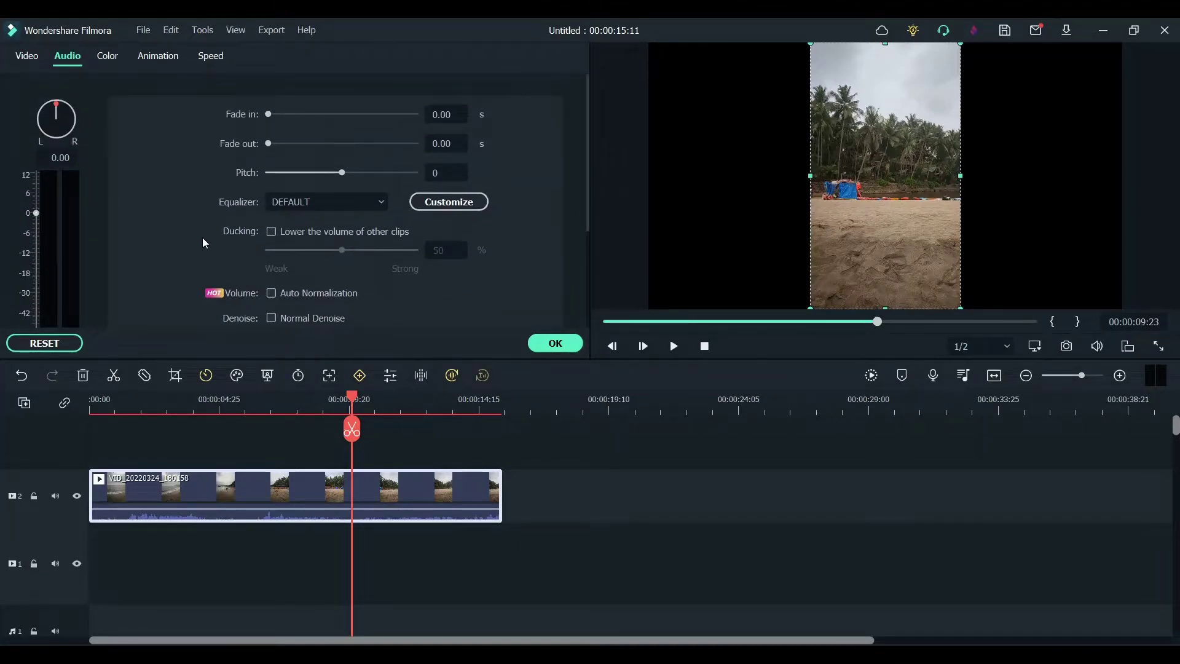
scroll(202, 239, down, 5)
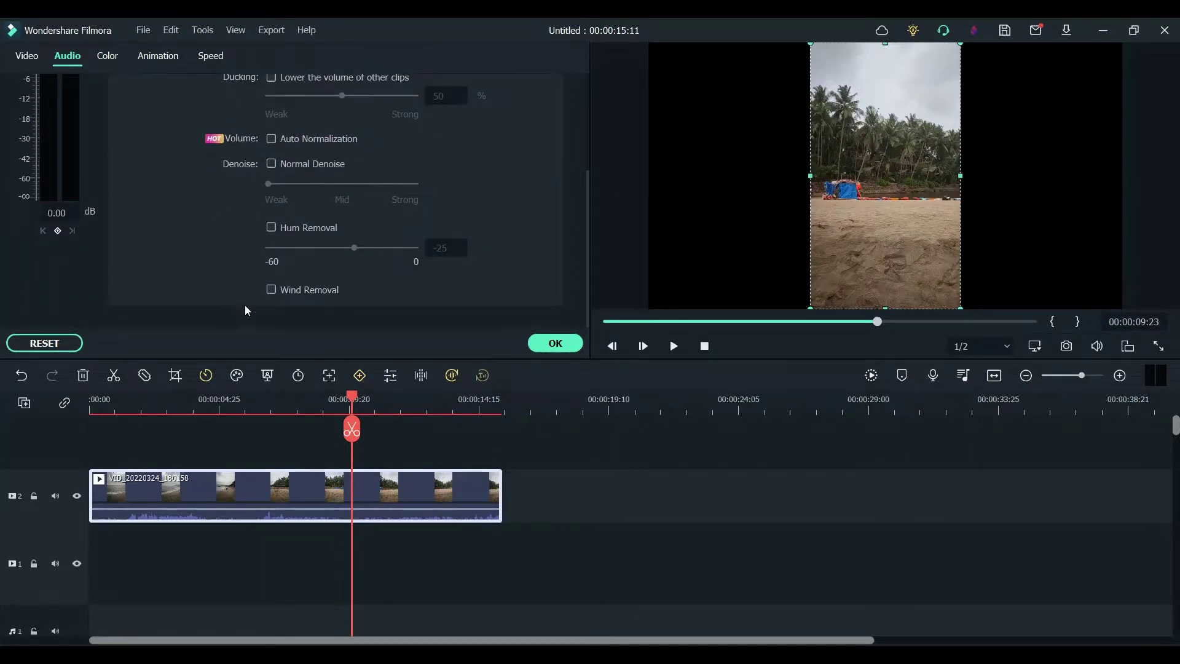
click(271, 289)
click(557, 343)
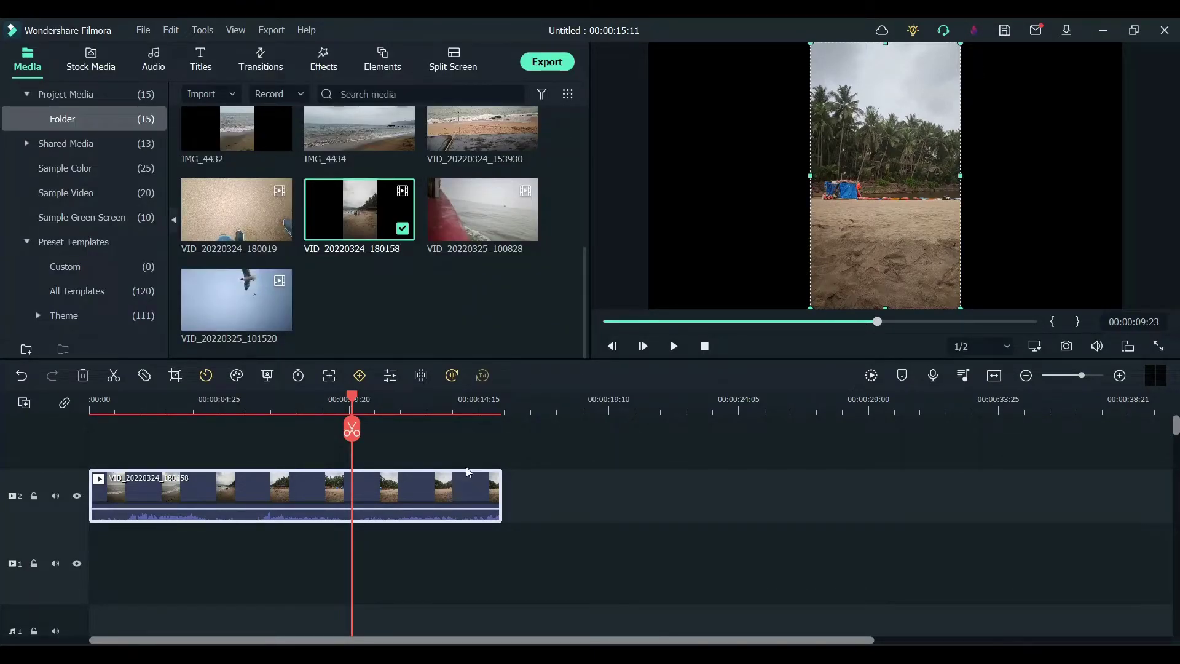
Replay the 15-second beach clip from its start, then check it and leave it deselected.
drag(355, 400, 94, 422)
key(space)
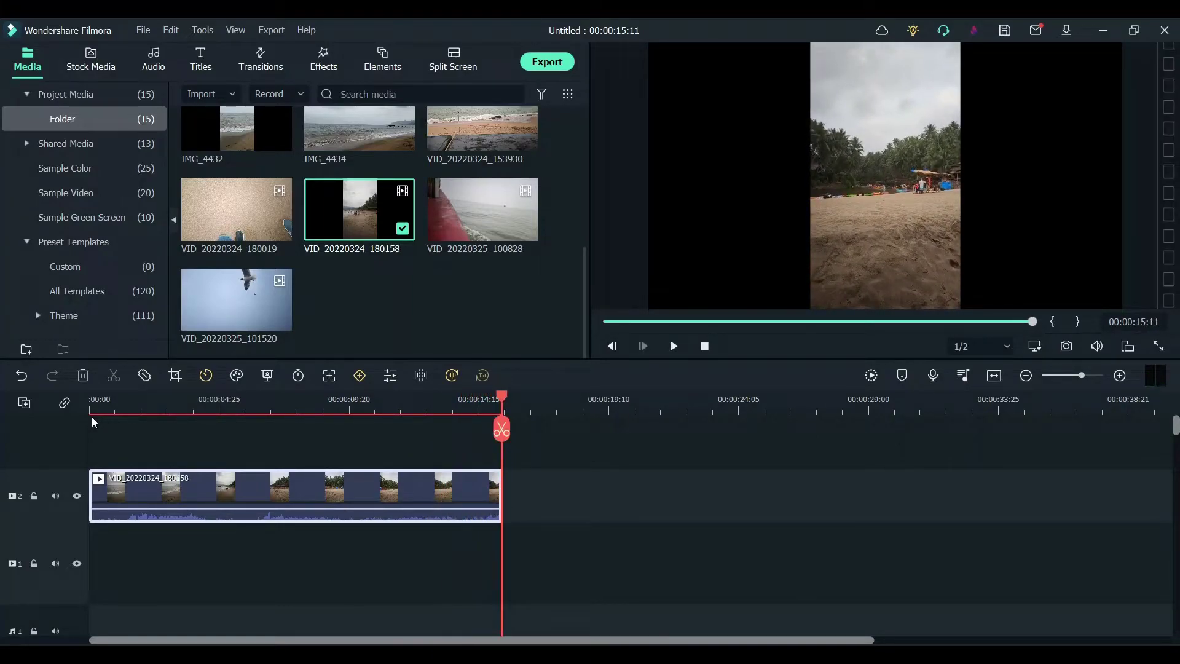
click(553, 453)
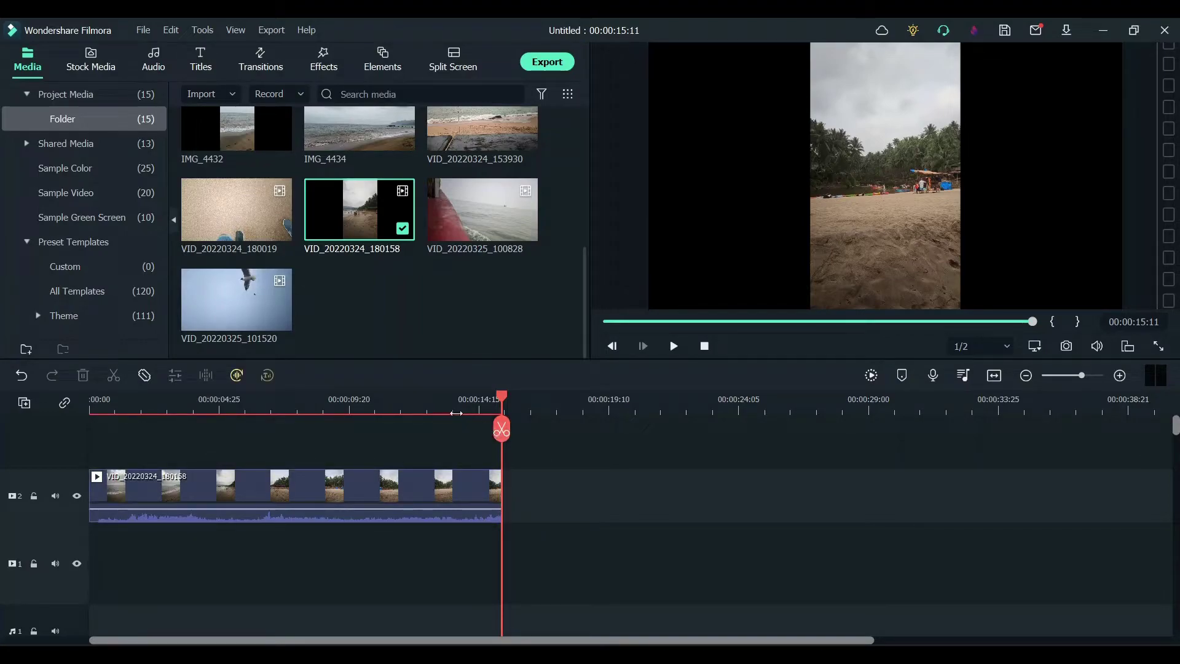
click(367, 493)
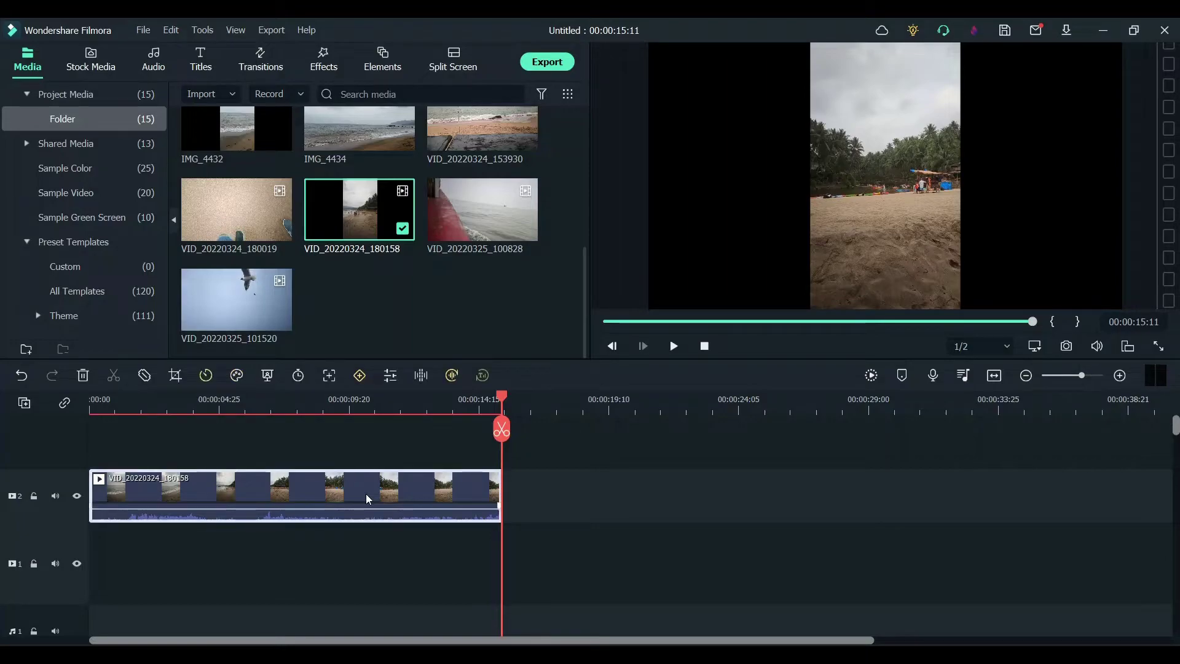
click(438, 449)
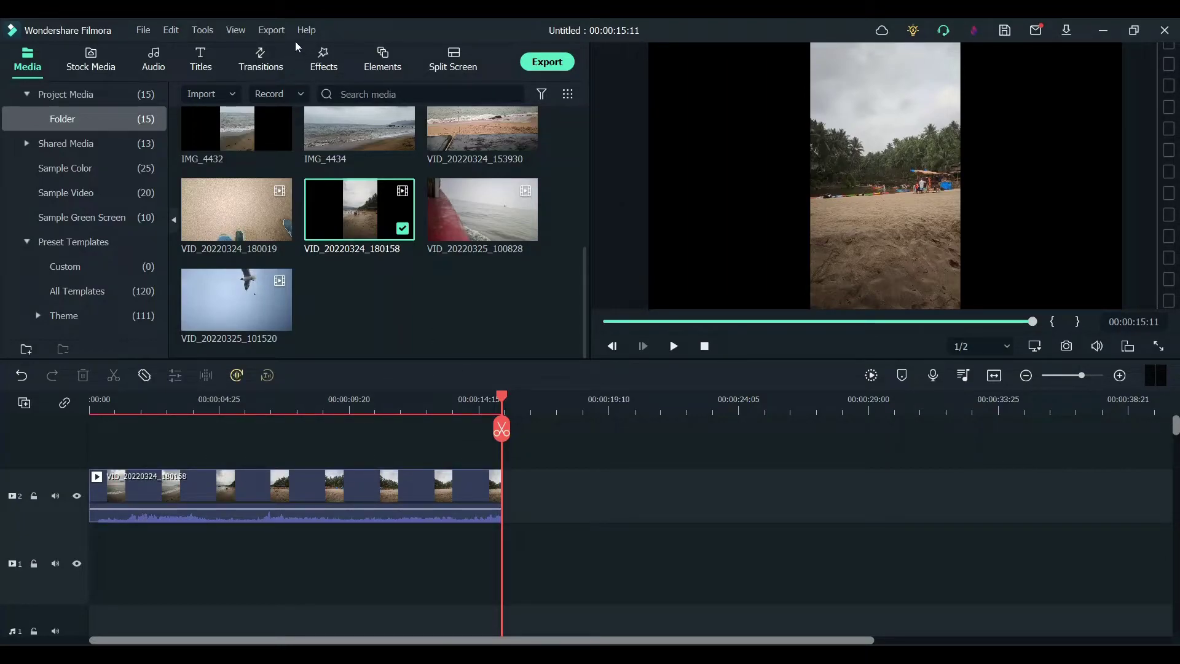
click(307, 31)
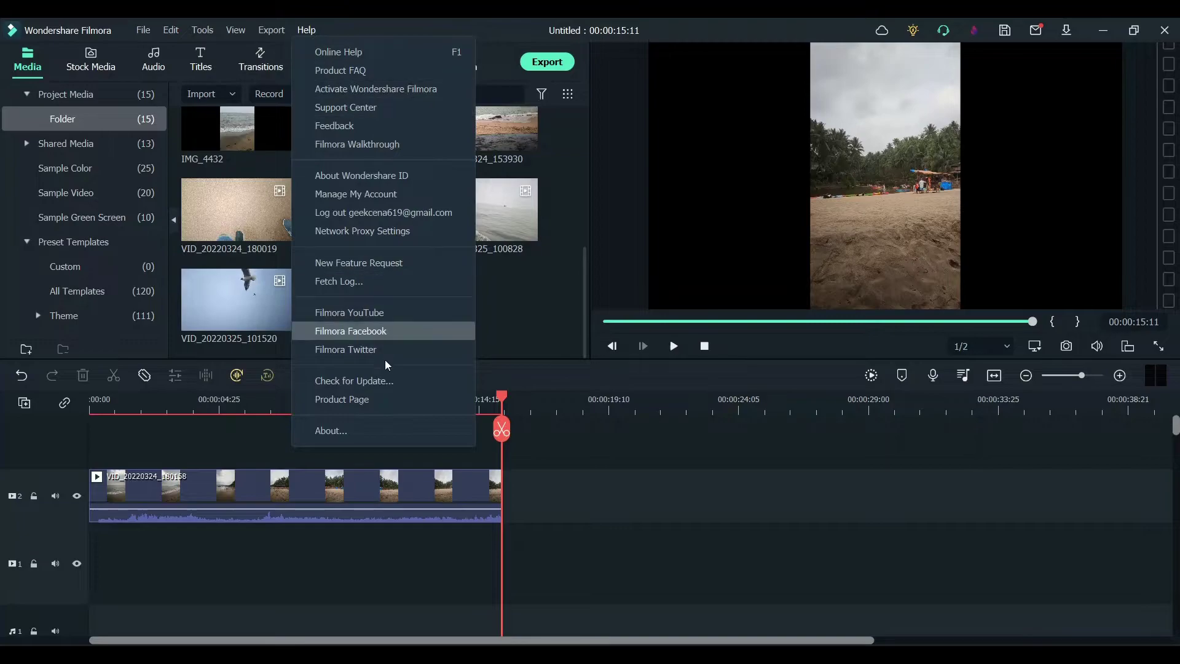
click(380, 427)
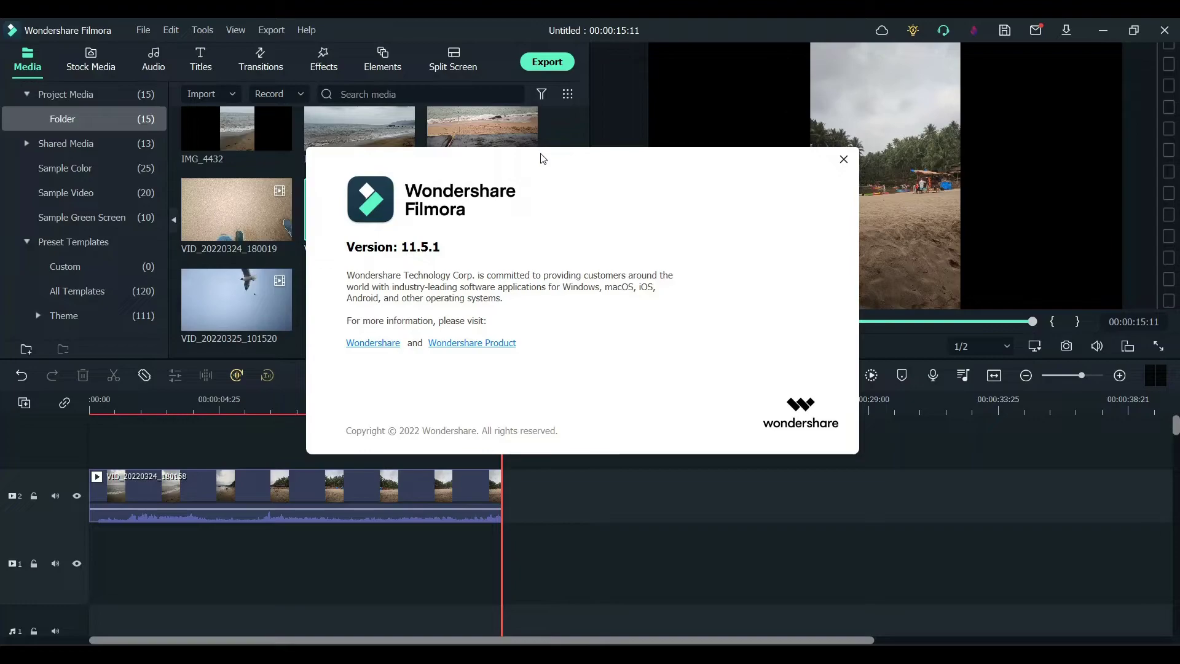
drag(543, 159, 541, 213)
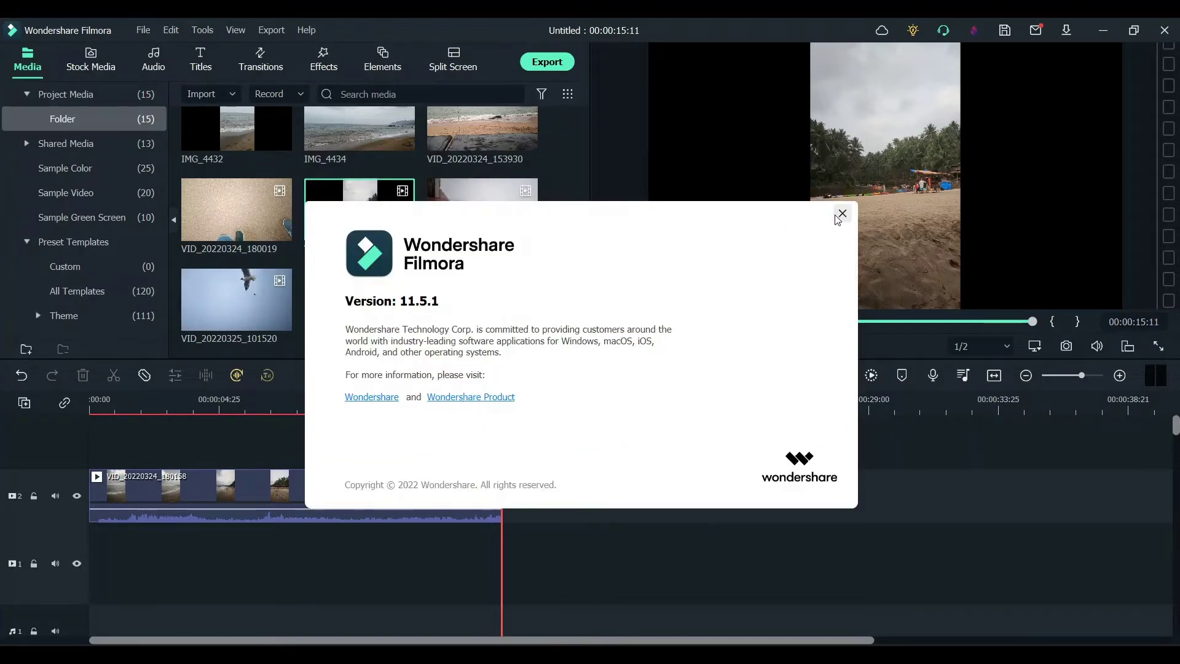
click(841, 214)
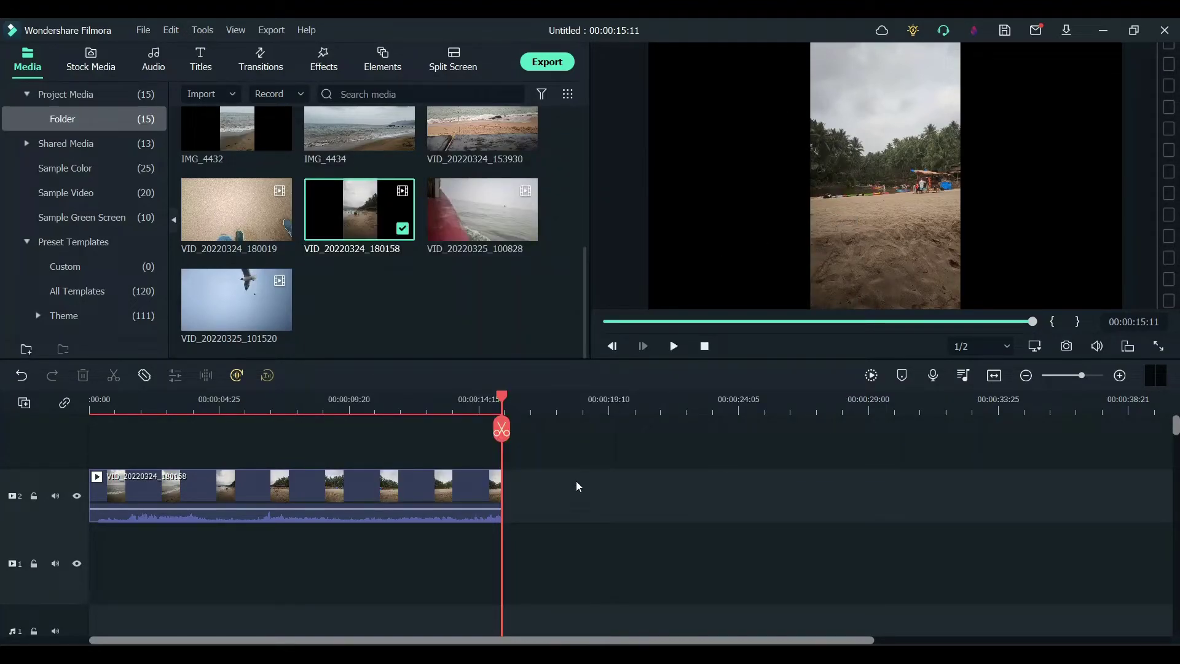
Set a Custom export preset with 23.97 fps, 10000 kbps video and 320 kbps audio bit rates.
click(552, 61)
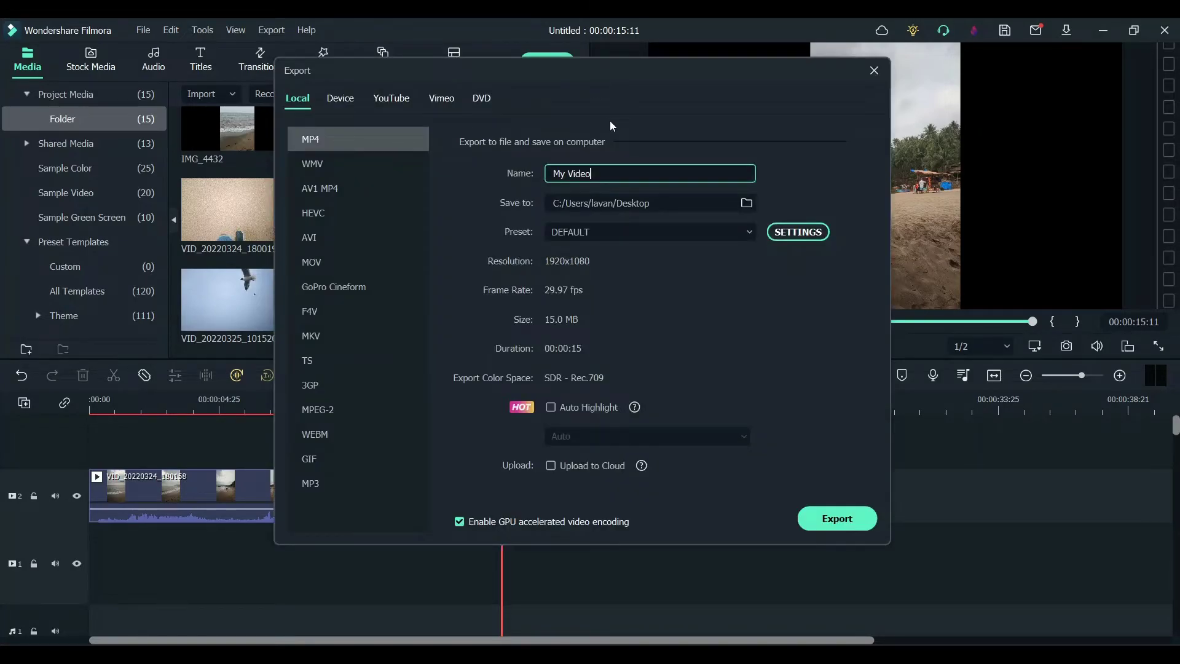
click(816, 231)
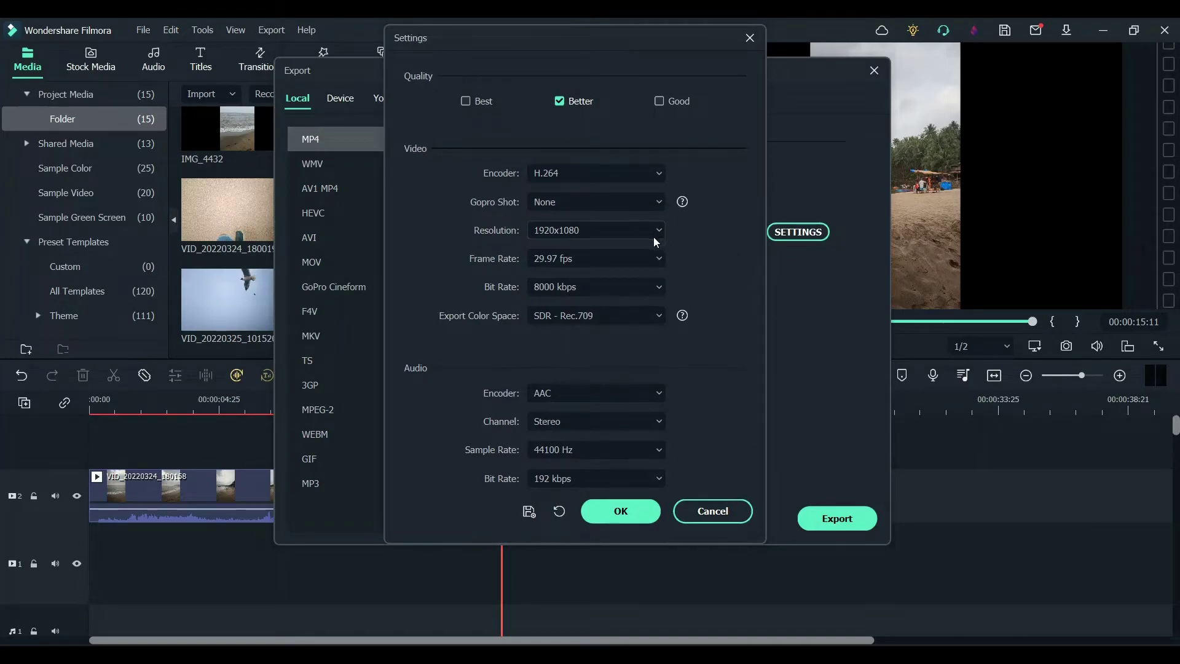
click(659, 258)
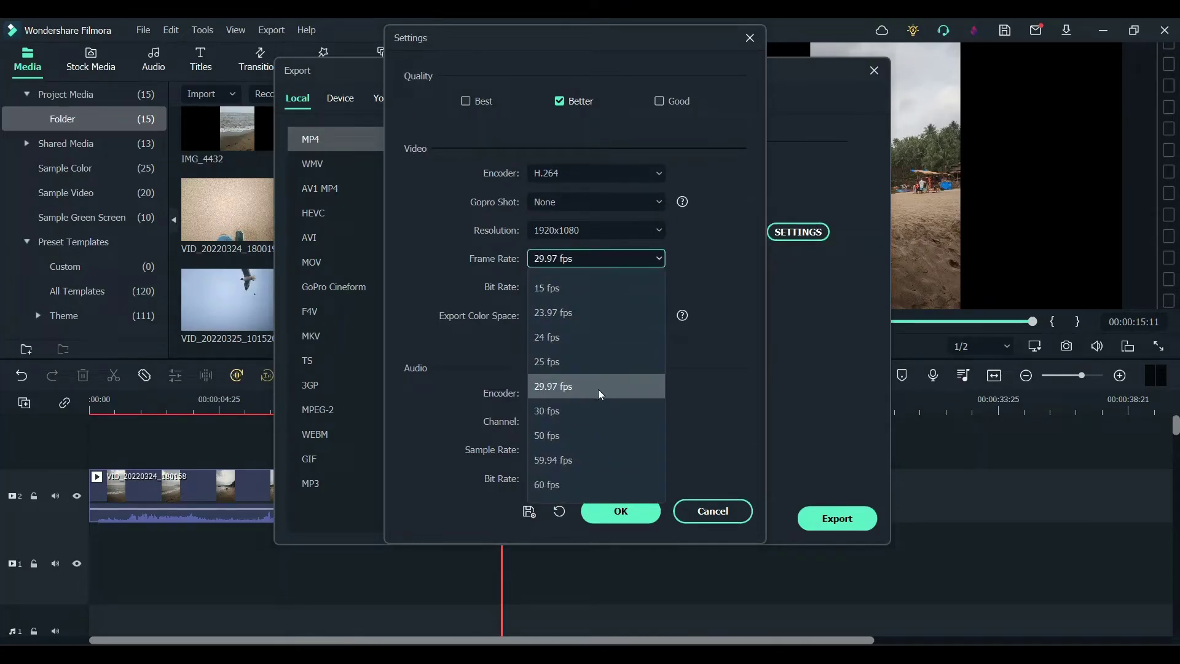
click(588, 317)
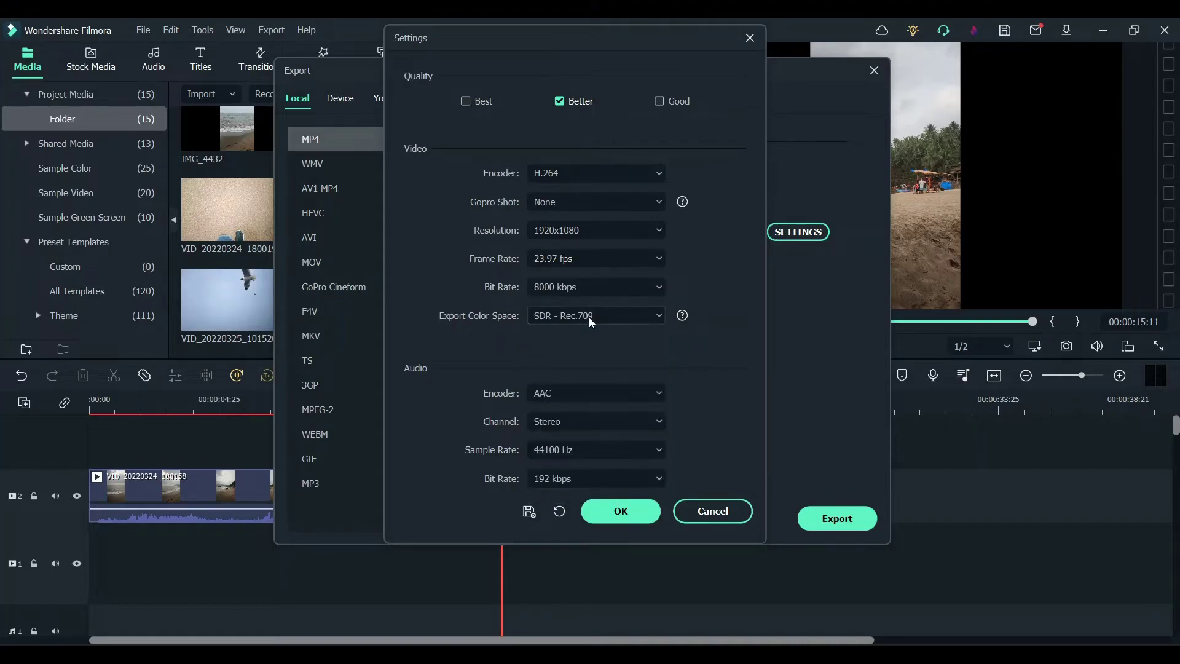
click(644, 292)
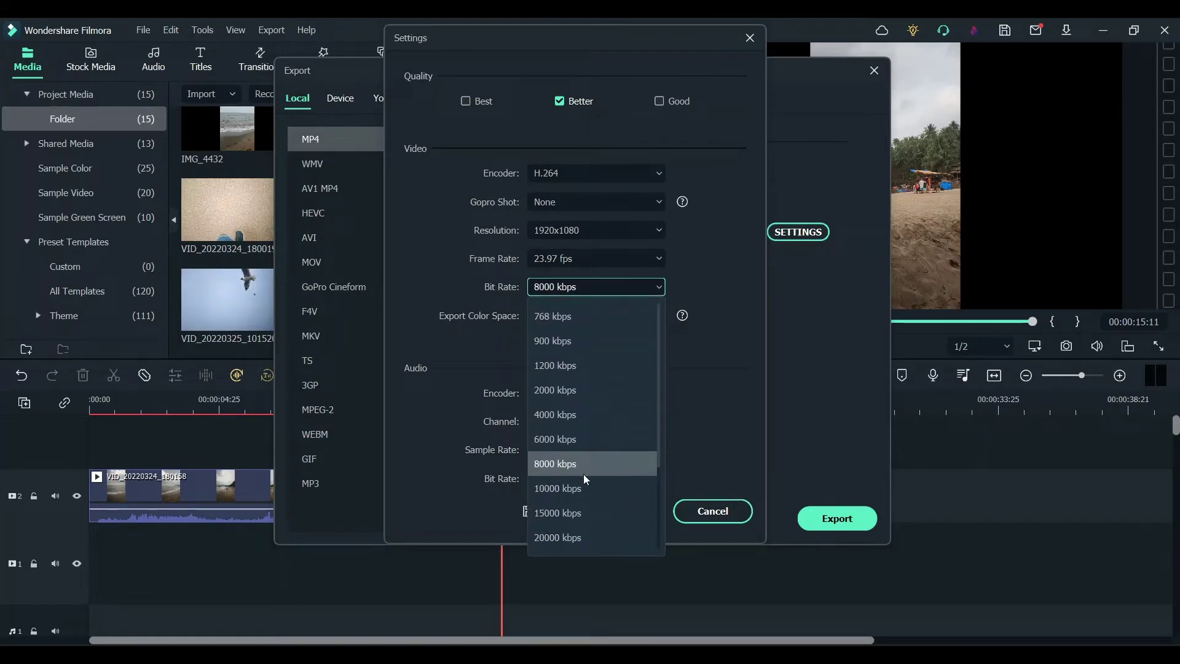
click(581, 483)
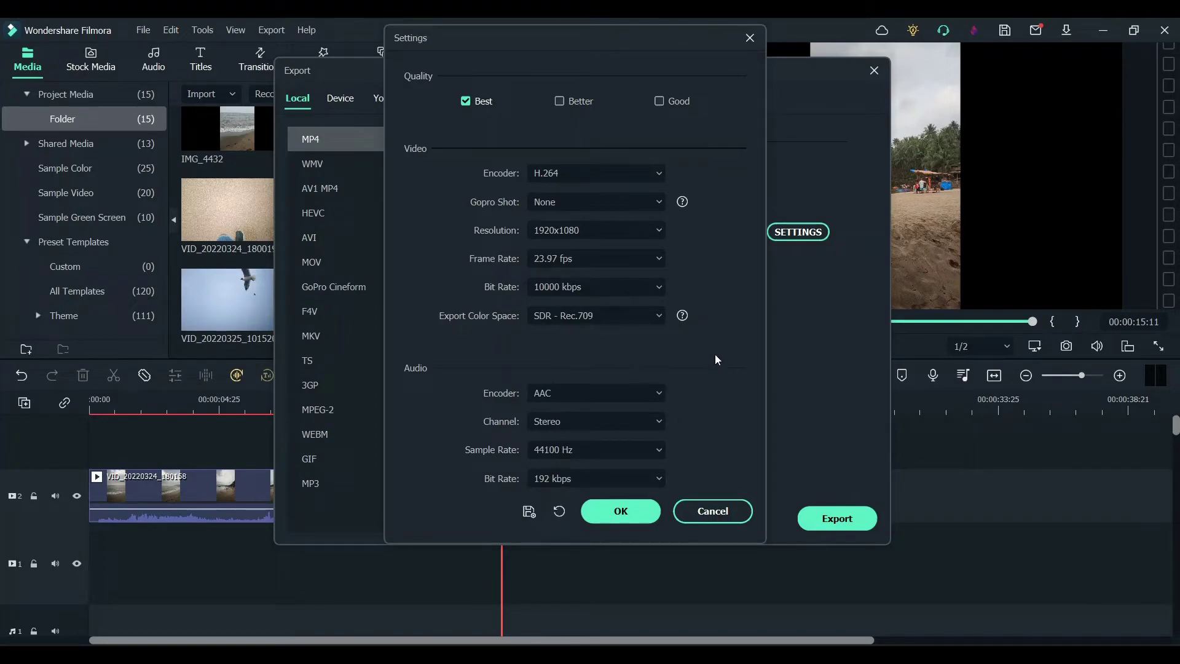
click(650, 478)
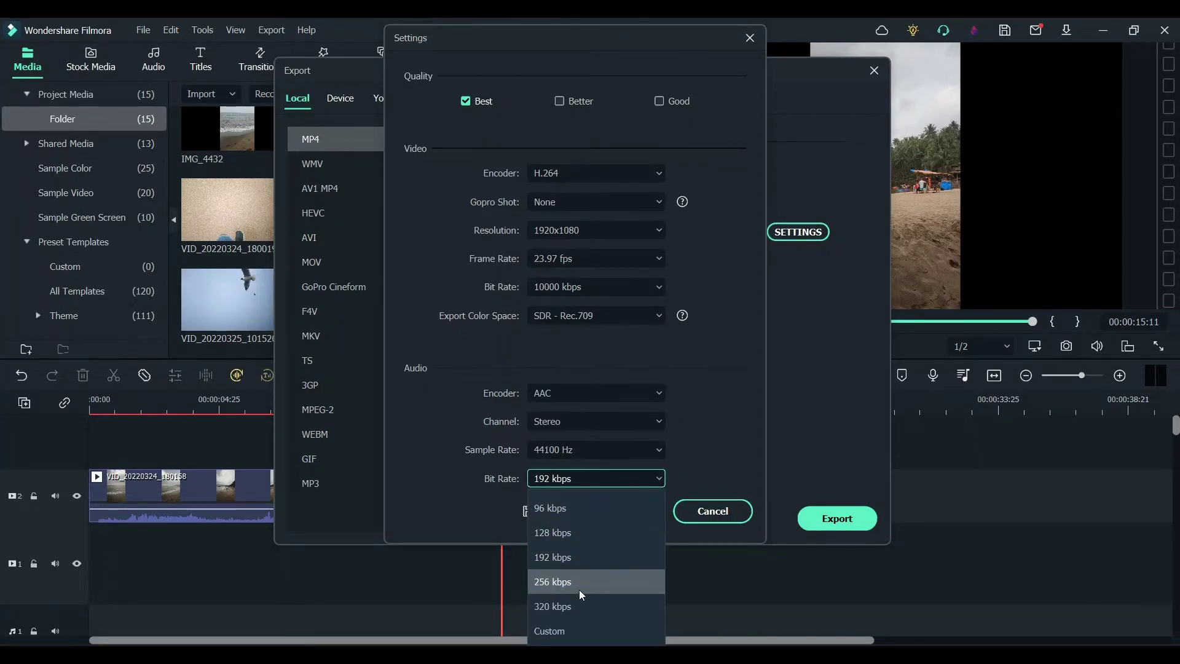
click(574, 606)
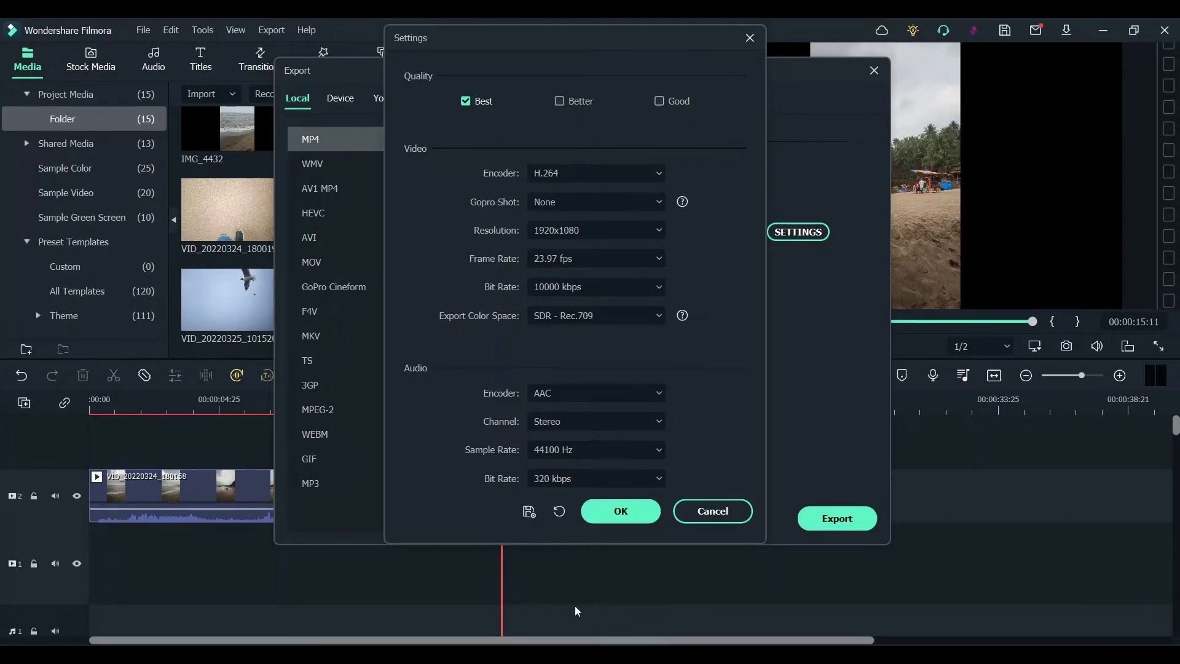
click(621, 510)
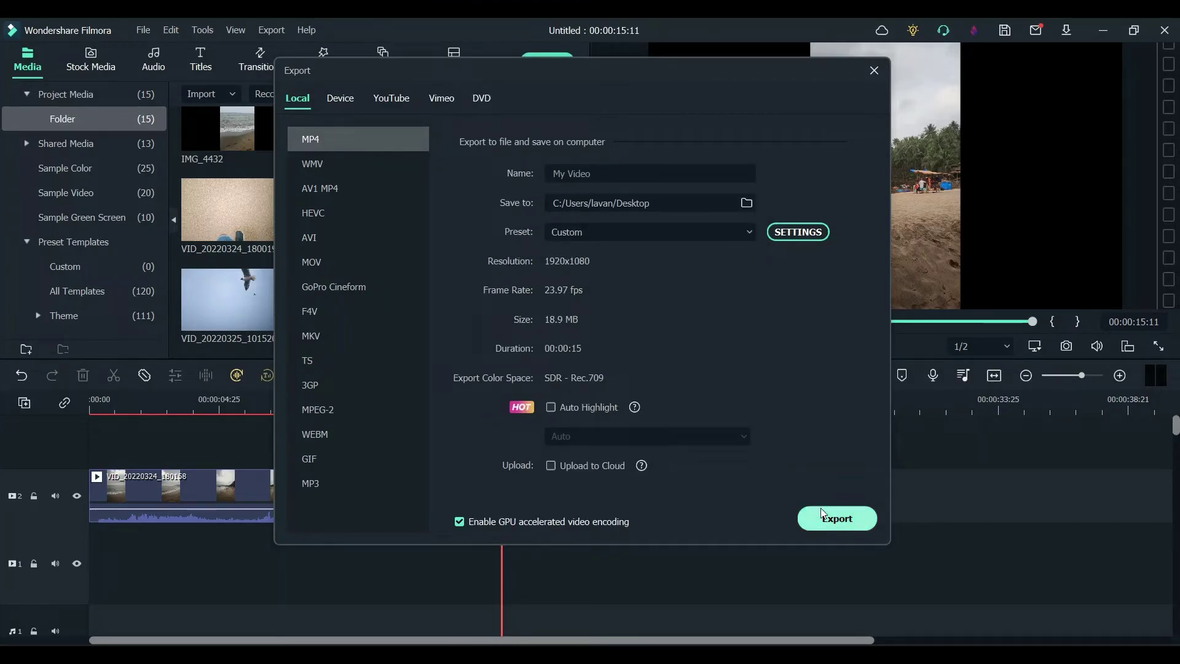
Render My Video.mp4 and close the window once conversion reaches 100%.
click(836, 518)
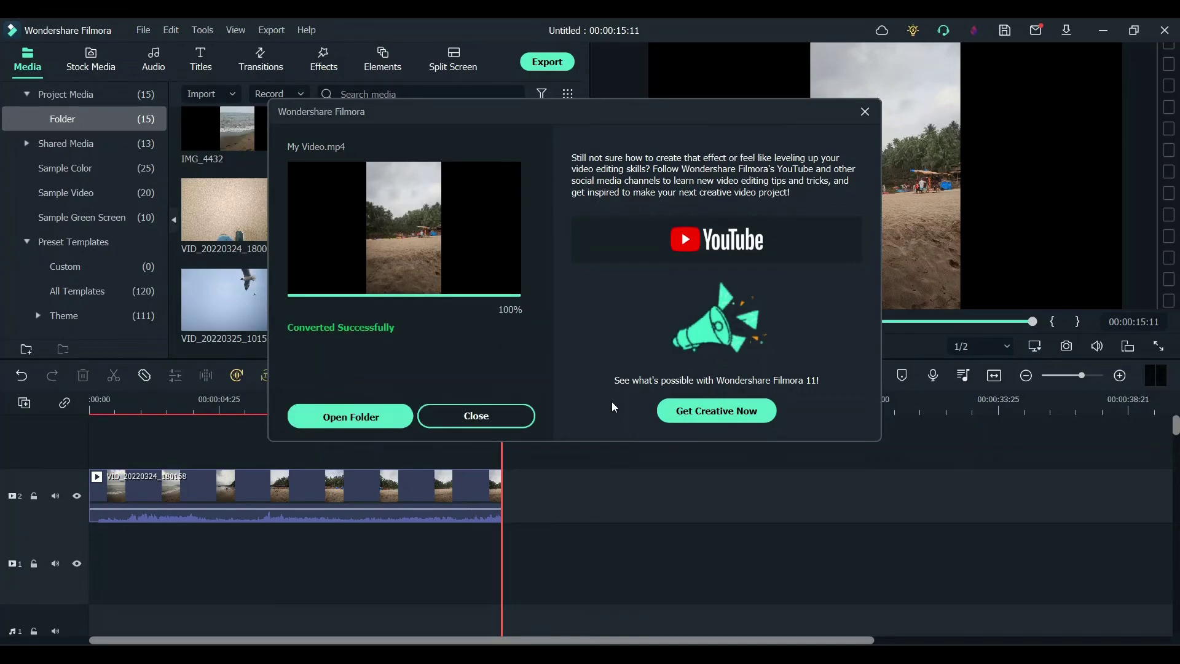
click(519, 418)
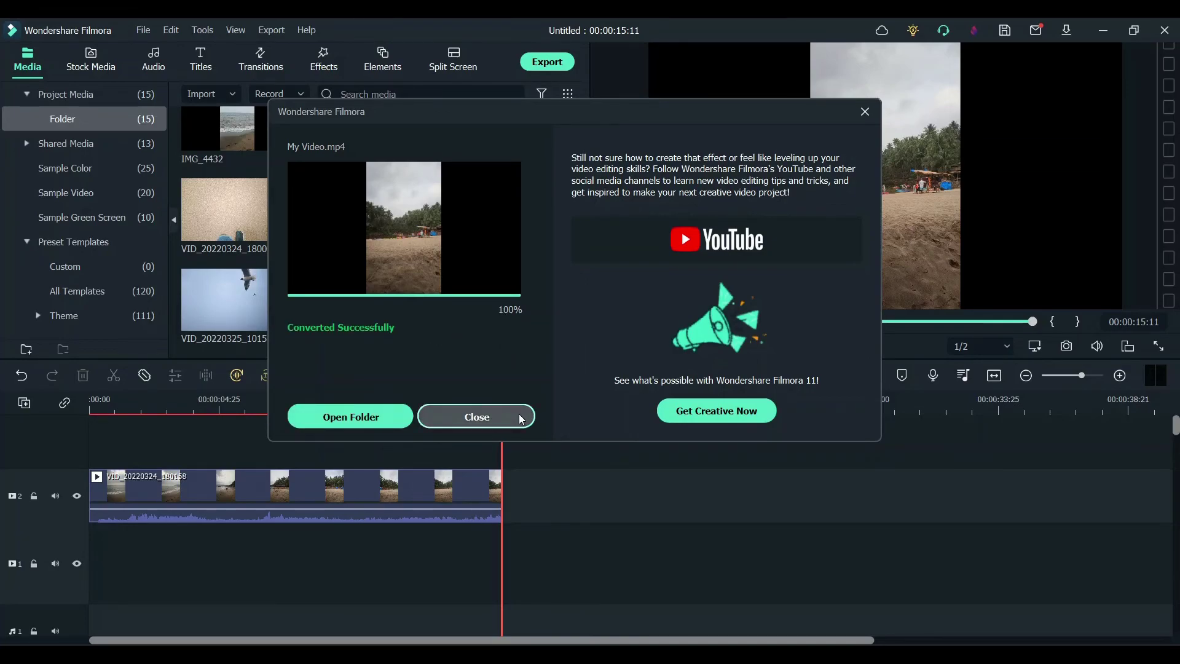